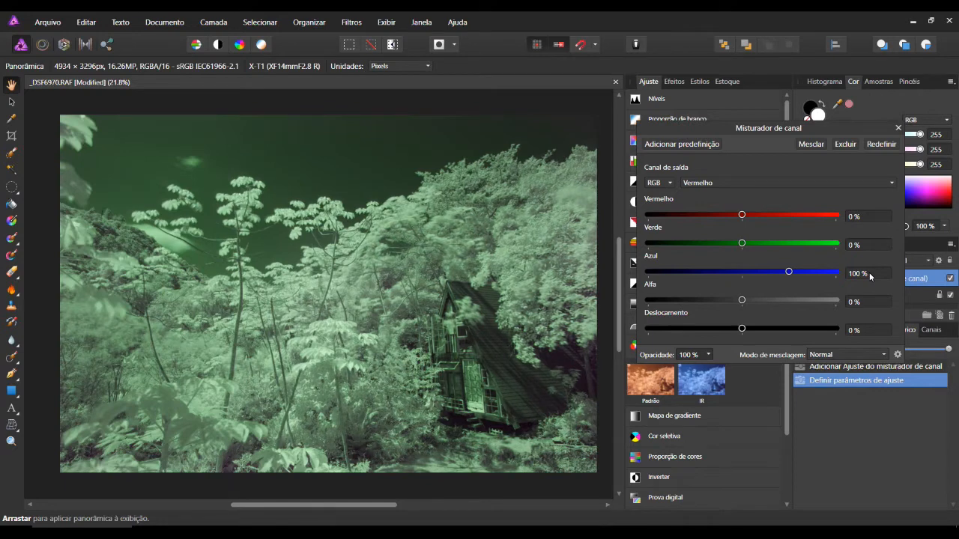
Set the channel mixer's blue output channel to 100% red and 0% blue, then merge the adjustment into the photo.
{"action": "left_click", "coordinate": [831, 182]}
{"action": "left_click", "coordinate": [716, 228]}
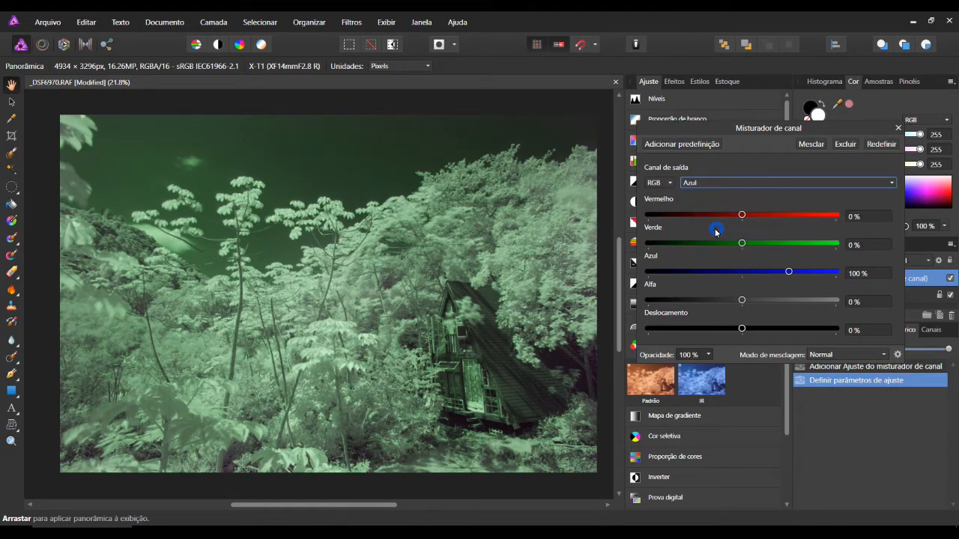
{"action": "left_click", "coordinate": [875, 216]}
{"action": "type", "text": "100"}
{"action": "key", "text": "Return"}
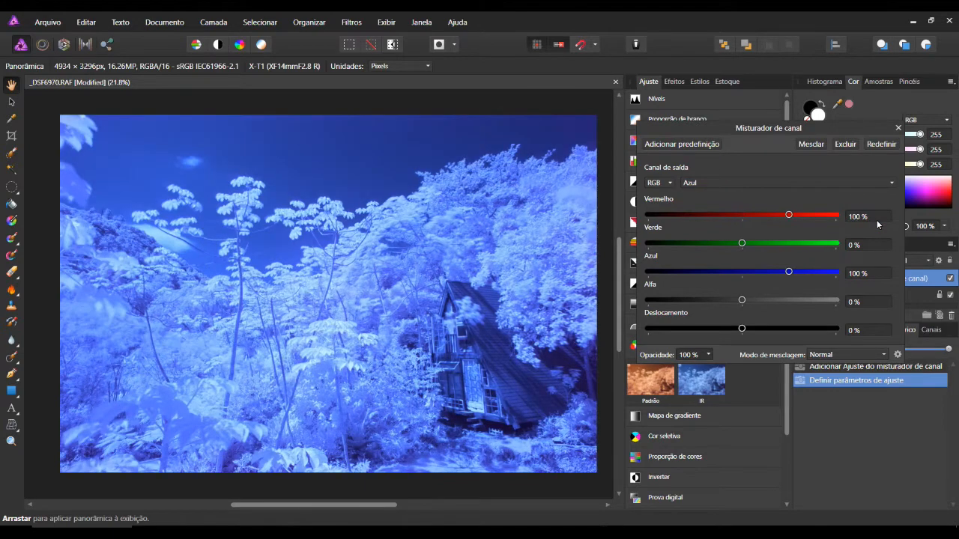
{"action": "left_click", "coordinate": [874, 274]}
{"action": "type", "text": "0"}
{"action": "key", "text": "Return"}
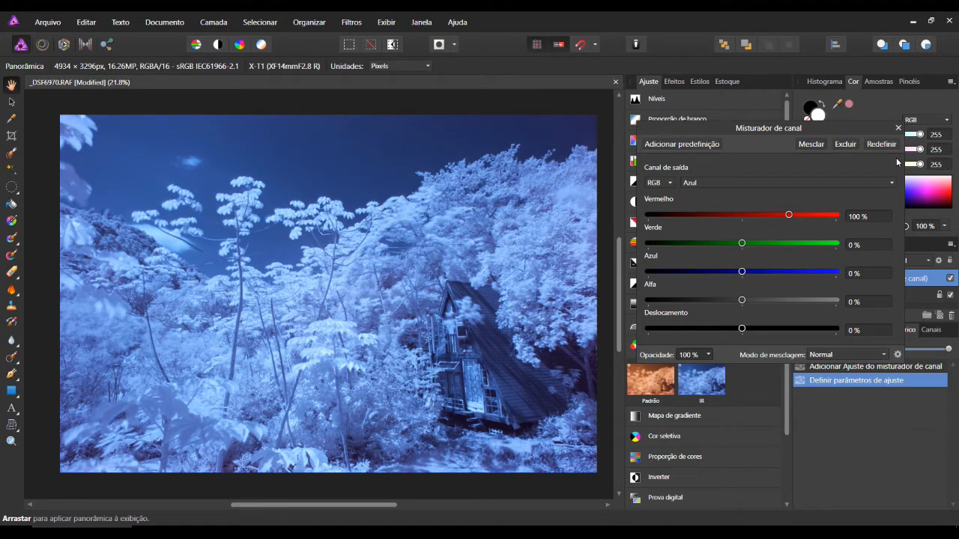
{"action": "left_click", "coordinate": [815, 144]}
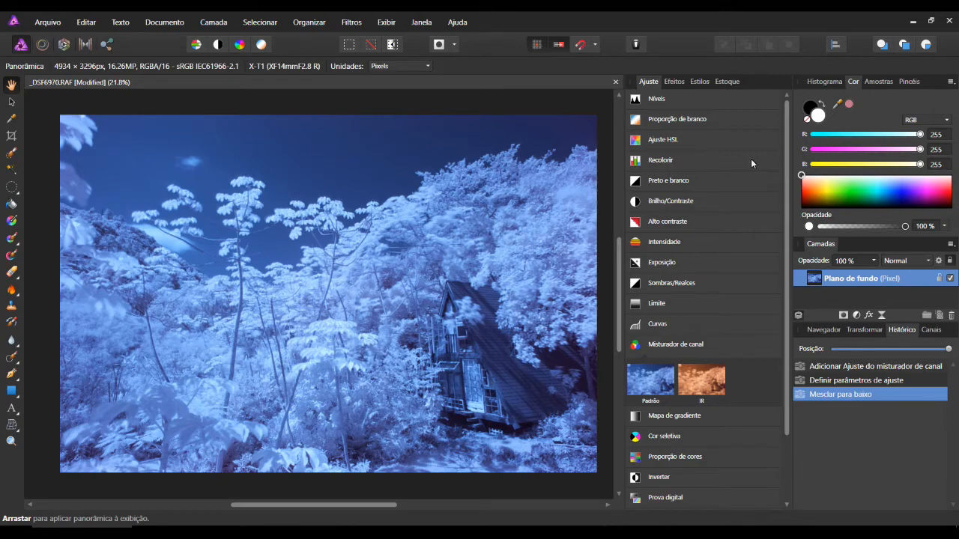
Add a Levels adjustment and set the red channel's white level to 78% and black level to 6%.
{"action": "left_click", "coordinate": [681, 99]}
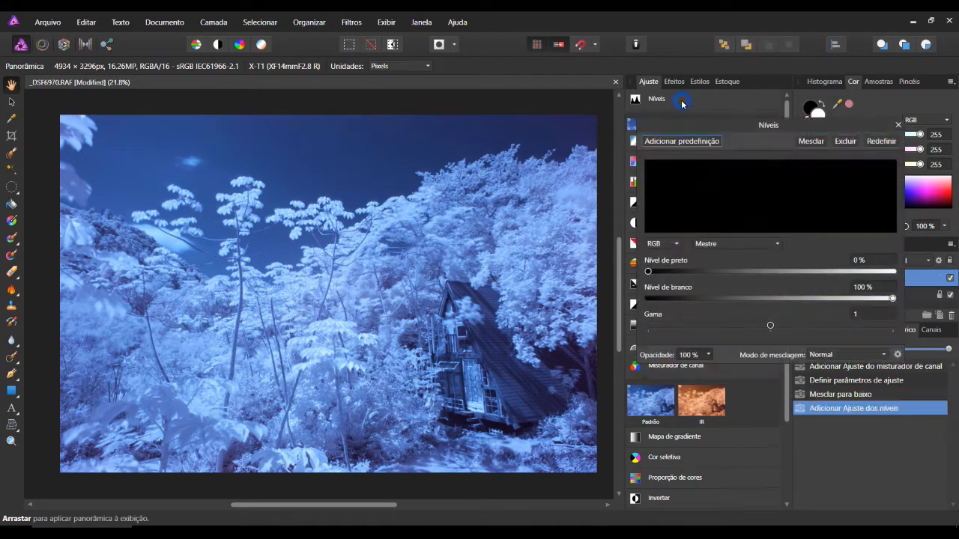
{"action": "left_click_drag", "start_coordinate": [748, 123], "coordinate": [665, 103]}
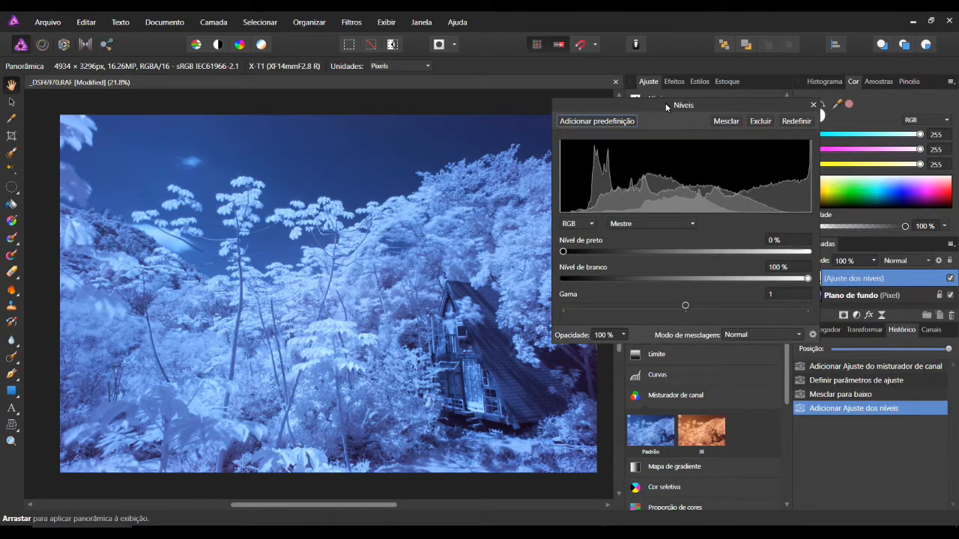
{"action": "left_click", "coordinate": [692, 223]}
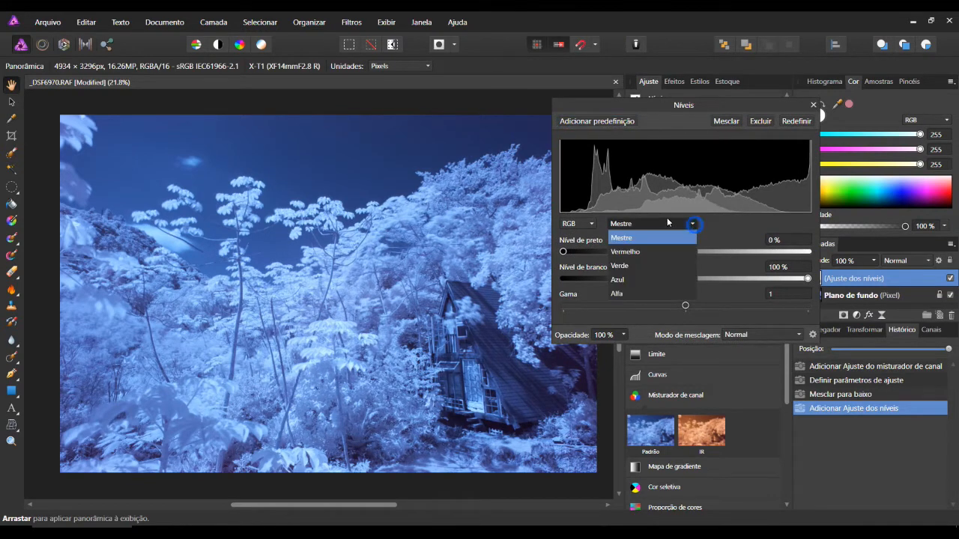
{"action": "left_click", "coordinate": [644, 251]}
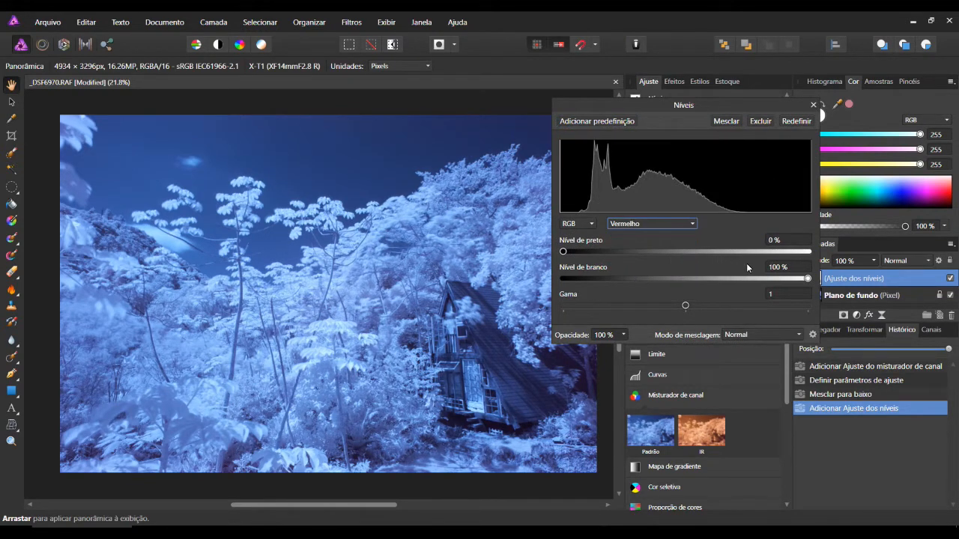
{"action": "mouse_move", "coordinate": [809, 278]}
{"action": "left_mouse_down"}
{"action": "mouse_move", "coordinate": [738, 280]}
{"action": "mouse_move", "coordinate": [750, 281]}
{"action": "mouse_move", "coordinate": [697, 294]}
{"action": "mouse_move", "coordinate": [755, 297]}
{"action": "left_mouse_up"}
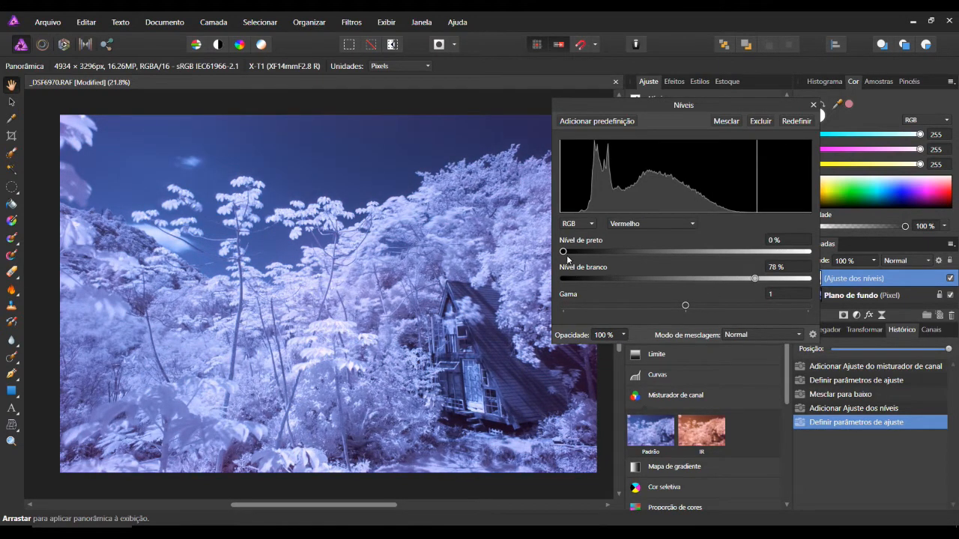
{"action": "left_click_drag", "start_coordinate": [565, 254], "coordinate": [577, 256]}
Set the green channel's white level to 92% in the Levels adjustment, keeping its black level at 0%.
{"action": "left_click", "coordinate": [687, 224]}
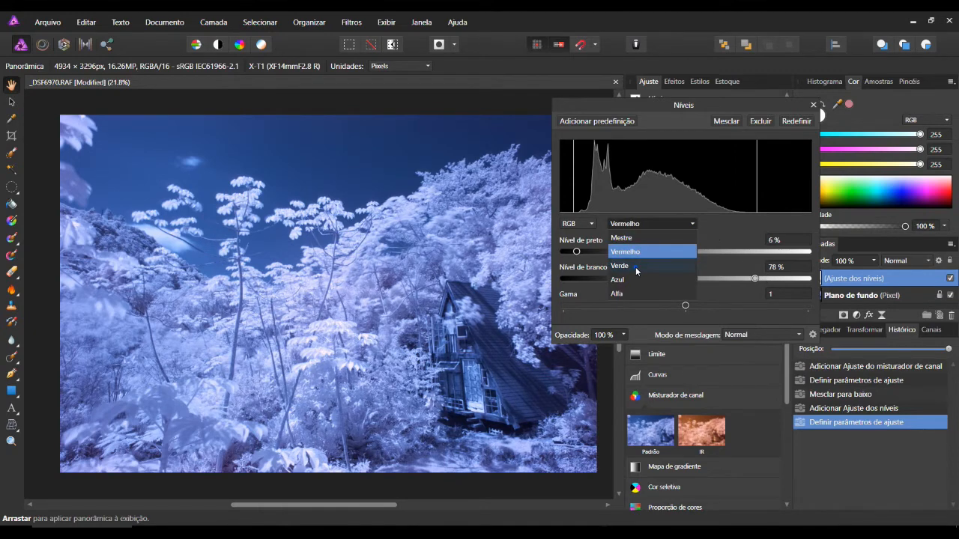
{"action": "left_click", "coordinate": [635, 266]}
{"action": "left_click_drag", "start_coordinate": [808, 278], "coordinate": [788, 283]}
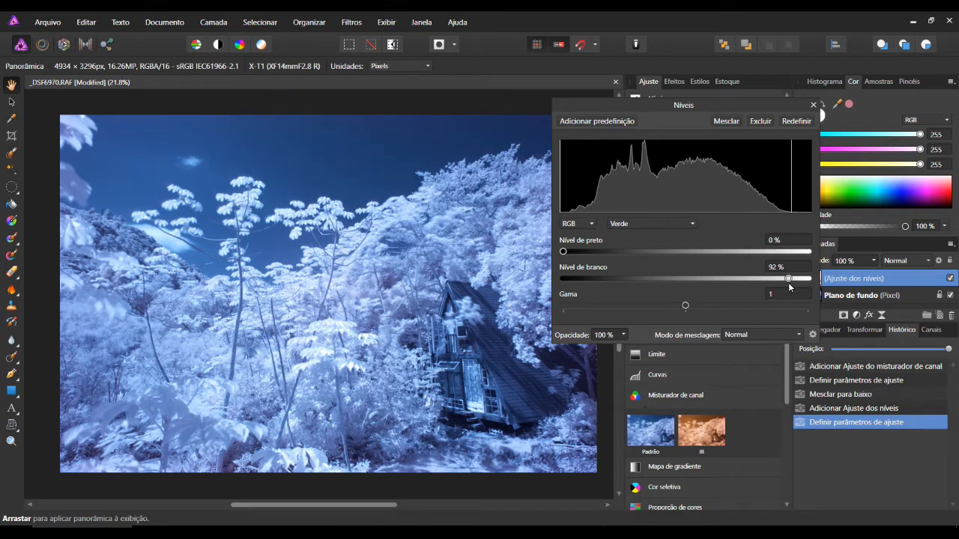
{"action": "left_click_drag", "start_coordinate": [562, 256], "coordinate": [552, 258]}
{"action": "mouse_move", "coordinate": [563, 254]}
{"action": "left_mouse_down"}
{"action": "mouse_move", "coordinate": [579, 263]}
{"action": "mouse_move", "coordinate": [557, 267]}
{"action": "left_mouse_up"}
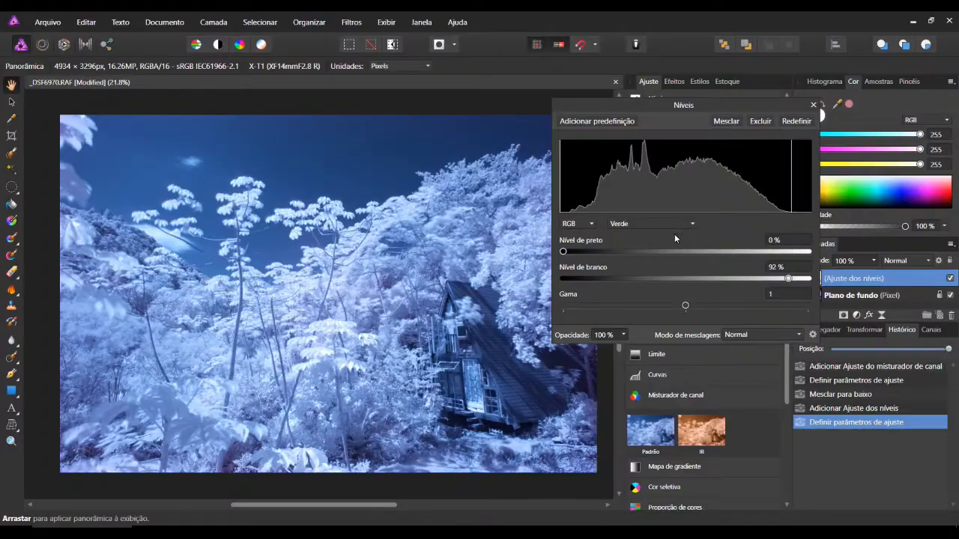
Fine-tune the blue channel's gamma in the Levels adjustment, keeping its black level at 0%.
{"action": "left_click", "coordinate": [683, 224]}
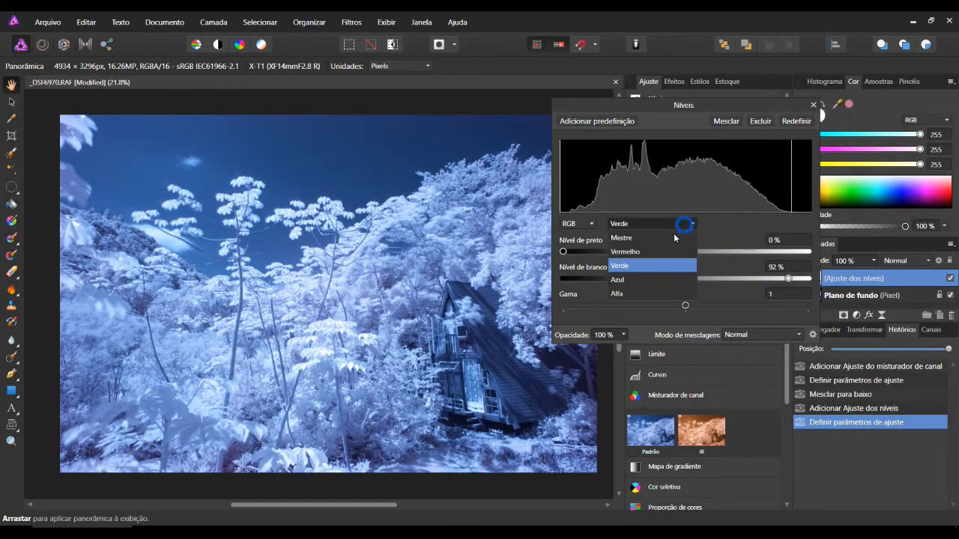
{"action": "left_click", "coordinate": [641, 283]}
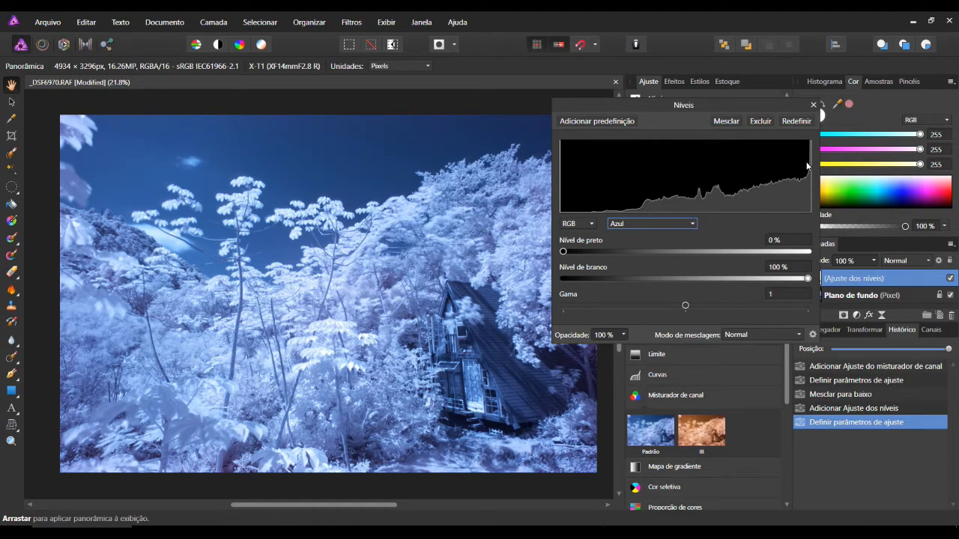
{"action": "mouse_move", "coordinate": [563, 254]}
{"action": "left_mouse_down"}
{"action": "mouse_move", "coordinate": [619, 254]}
{"action": "mouse_move", "coordinate": [548, 258]}
{"action": "left_mouse_up"}
{"action": "left_click_drag", "start_coordinate": [686, 305], "coordinate": [713, 319]}
Set the green channel's gamma to 0.922 and its white level to 96% in the Levels adjustment.
{"action": "left_click", "coordinate": [696, 223]}
{"action": "left_click", "coordinate": [659, 264]}
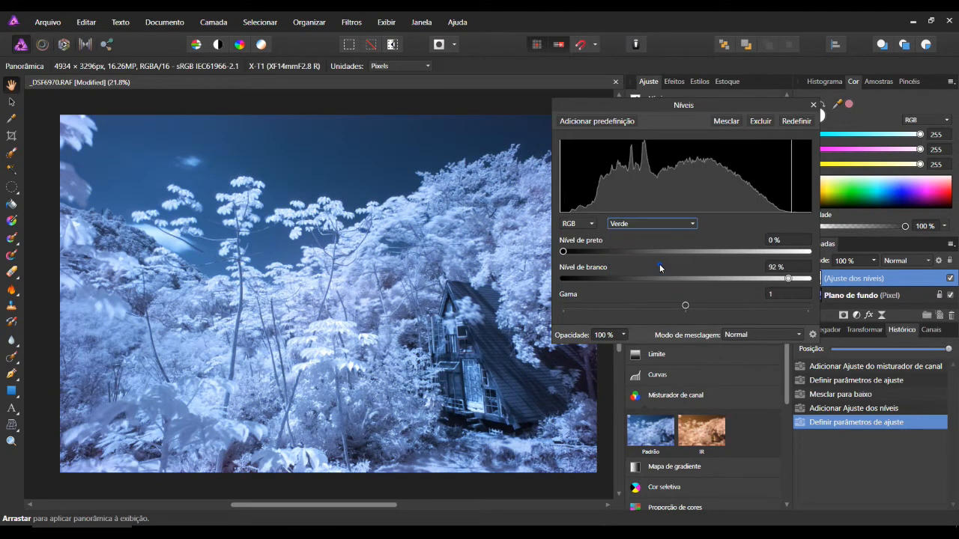
{"action": "left_click_drag", "start_coordinate": [689, 305], "coordinate": [676, 307]}
{"action": "left_click_drag", "start_coordinate": [788, 278], "coordinate": [798, 283]}
{"action": "left_click_drag", "start_coordinate": [675, 308], "coordinate": [676, 308]}
Fine-tune the red channel's black level with gamma at 1, then merge the Levels adjustment into the photo.
{"action": "left_click", "coordinate": [690, 223]}
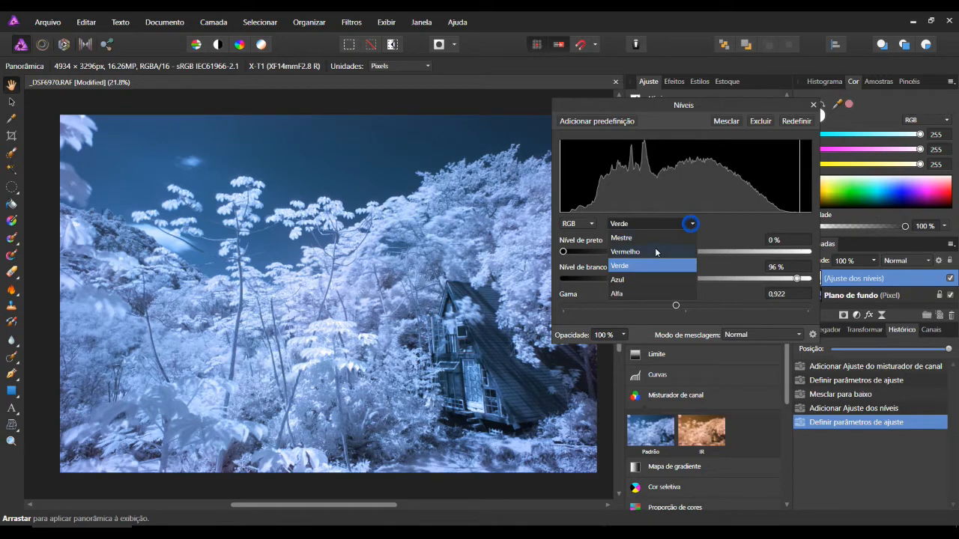
{"action": "left_click", "coordinate": [654, 249]}
{"action": "mouse_move", "coordinate": [687, 305]}
{"action": "left_mouse_down"}
{"action": "mouse_move", "coordinate": [700, 307]}
{"action": "mouse_move", "coordinate": [677, 308]}
{"action": "left_mouse_up"}
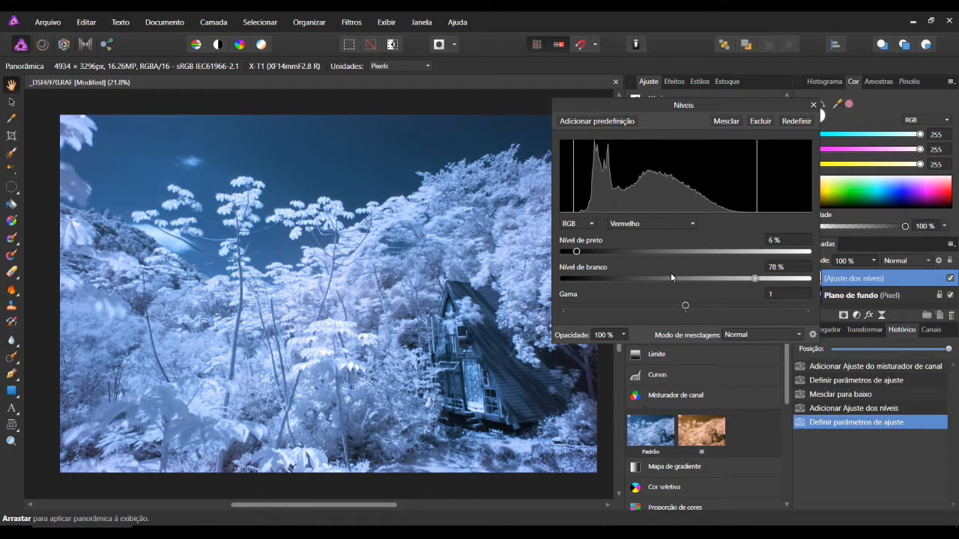
{"action": "mouse_move", "coordinate": [576, 251]}
{"action": "left_mouse_down"}
{"action": "mouse_move", "coordinate": [562, 254]}
{"action": "mouse_move", "coordinate": [578, 260]}
{"action": "left_mouse_up"}
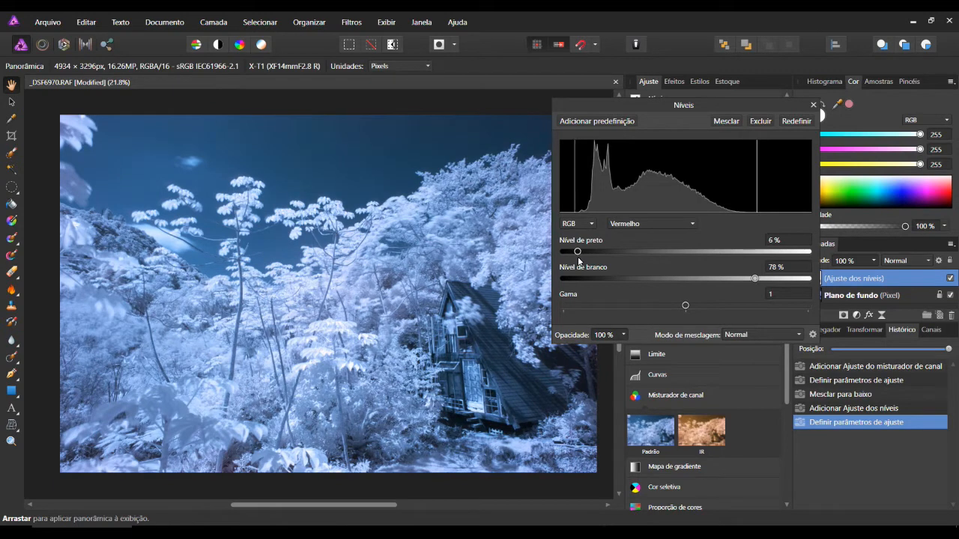
{"action": "left_click", "coordinate": [733, 123]}
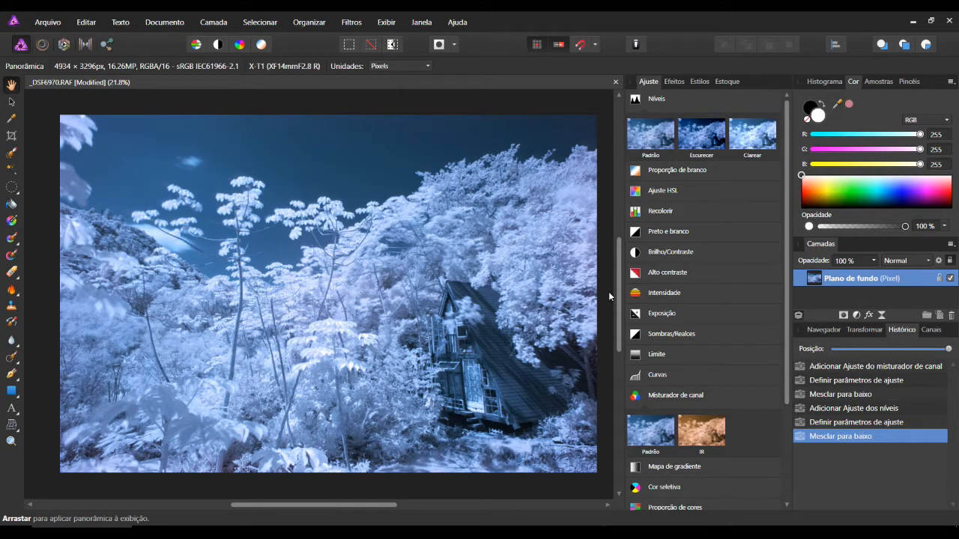
Add an HSL adjustment and set the saturation shift of the cyans to 80%.
{"action": "left_click", "coordinate": [667, 191]}
{"action": "left_click_drag", "start_coordinate": [681, 168], "coordinate": [682, 147]}
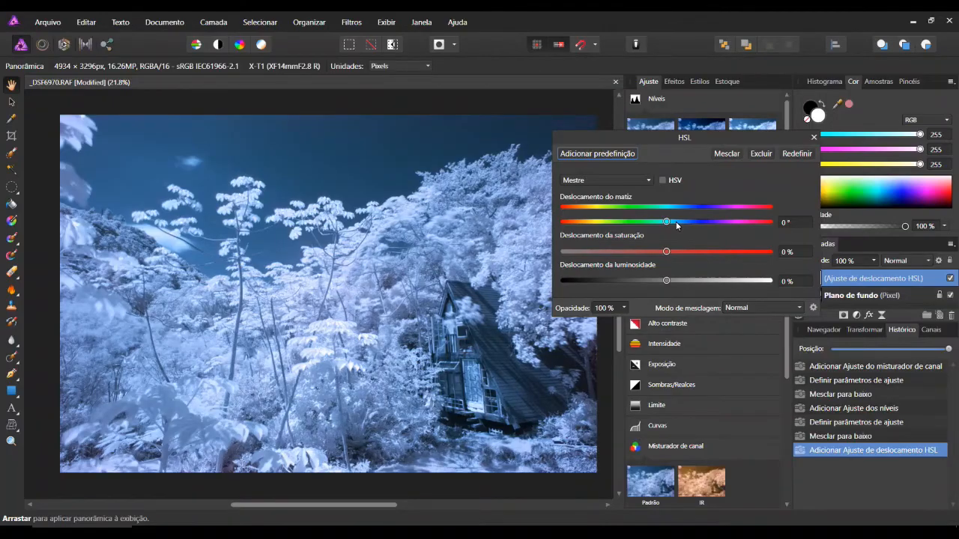
{"action": "left_click", "coordinate": [648, 182]}
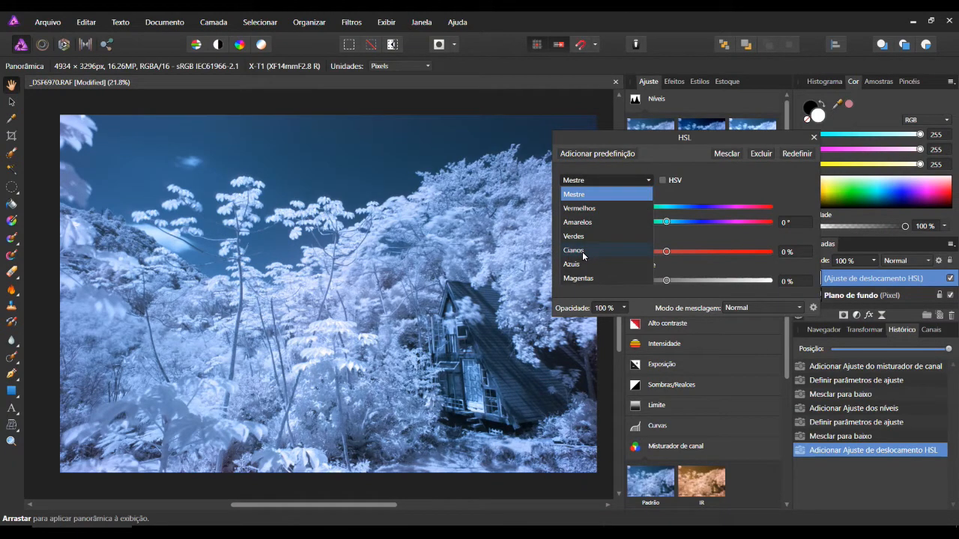
{"action": "left_click", "coordinate": [582, 251]}
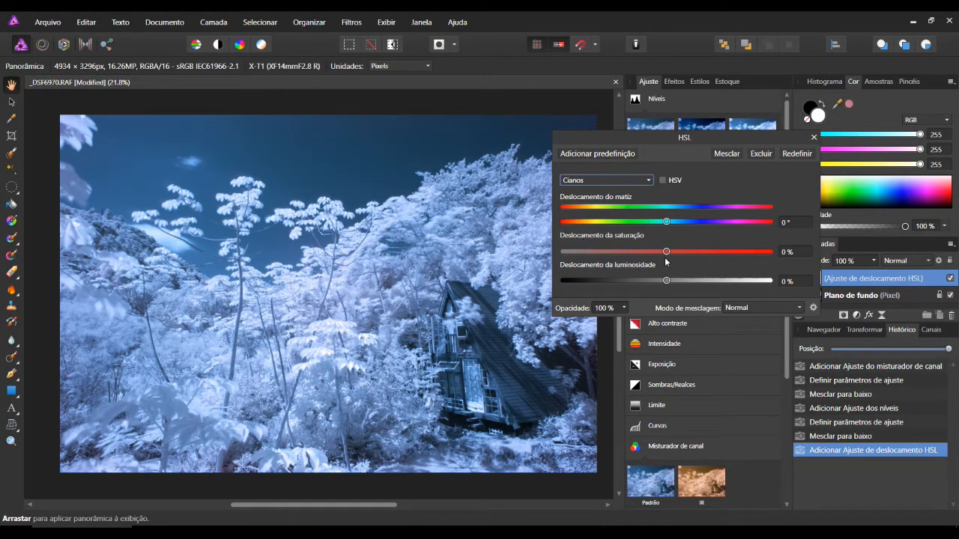
{"action": "left_click_drag", "start_coordinate": [667, 253], "coordinate": [750, 259]}
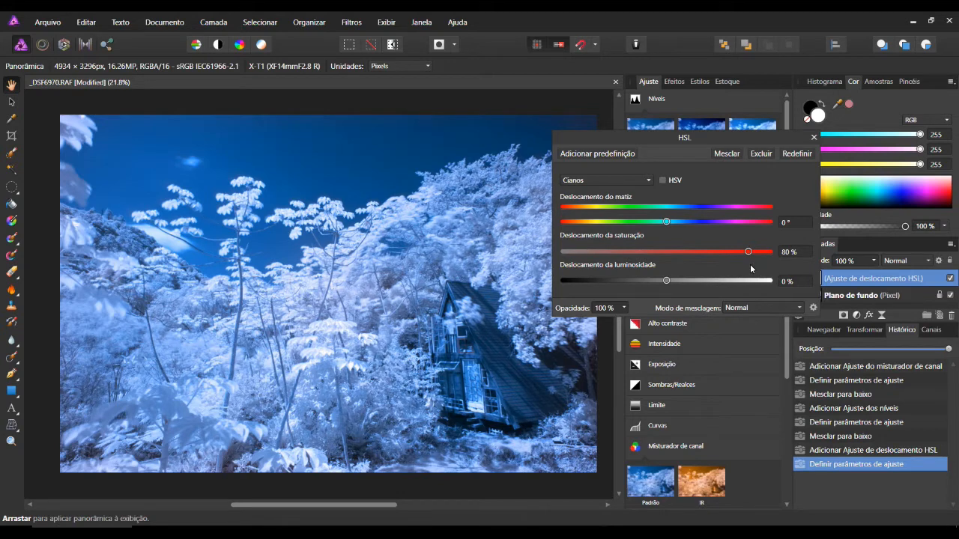
Lower the overall saturation on the master range of the HSL adjustment.
{"action": "left_click", "coordinate": [649, 181]}
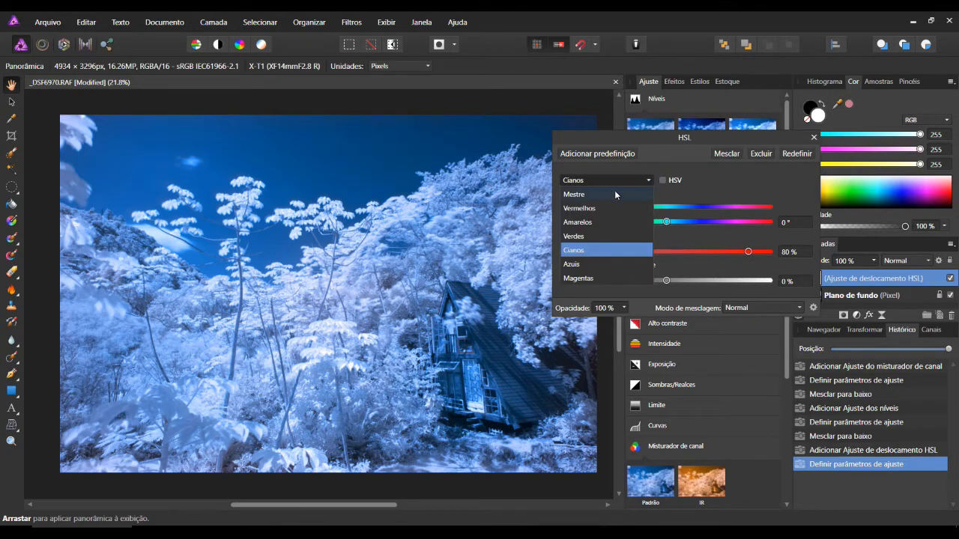
{"action": "left_click", "coordinate": [614, 193]}
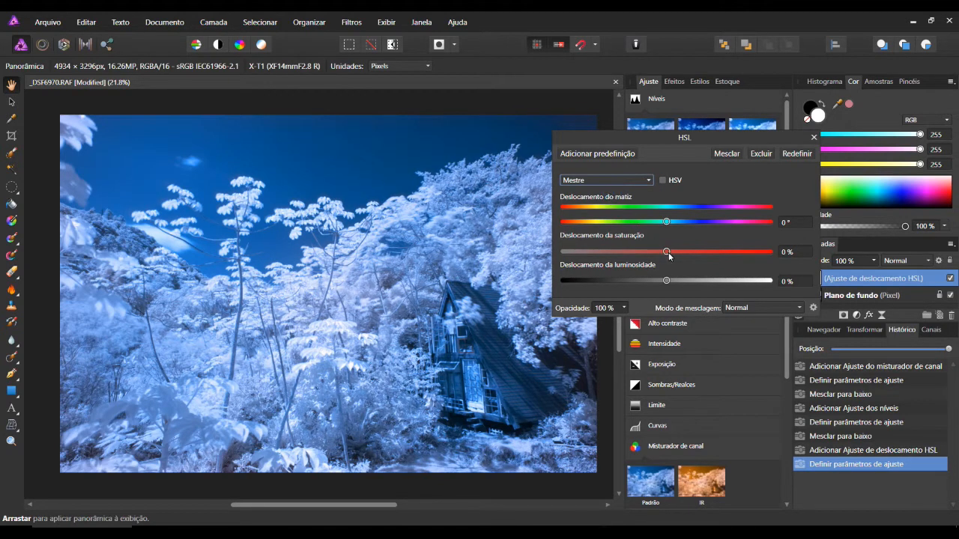
{"action": "left_click_drag", "start_coordinate": [667, 253], "coordinate": [638, 263]}
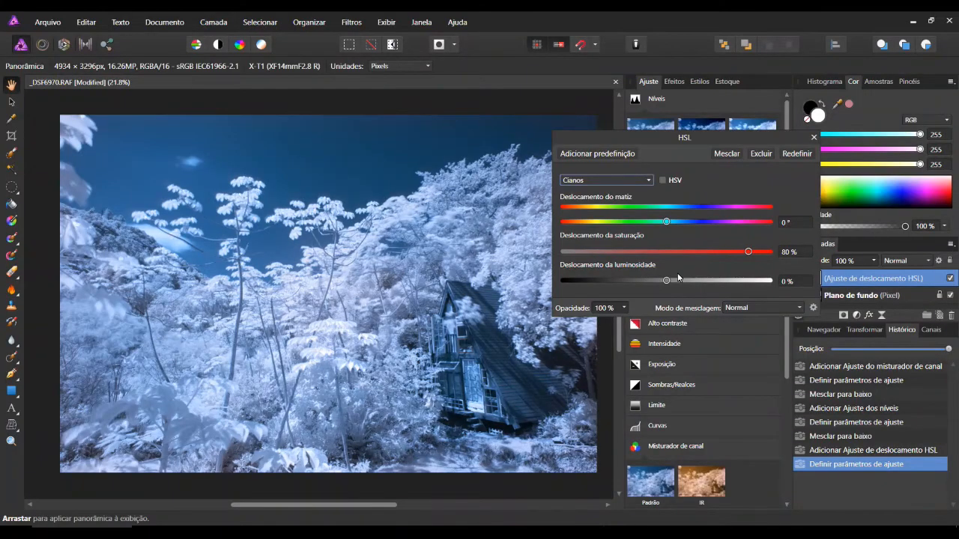
Set the cyans' saturation shift to 91% and their hue shift to about 1.3° in the HSL adjustment.
{"action": "mouse_move", "coordinate": [749, 251]}
{"action": "left_mouse_down"}
{"action": "mouse_move", "coordinate": [772, 257]}
{"action": "mouse_move", "coordinate": [759, 260]}
{"action": "left_mouse_up"}
{"action": "mouse_move", "coordinate": [667, 226]}
{"action": "left_mouse_down"}
{"action": "mouse_move", "coordinate": [659, 227]}
{"action": "mouse_move", "coordinate": [671, 227]}
{"action": "left_mouse_up"}
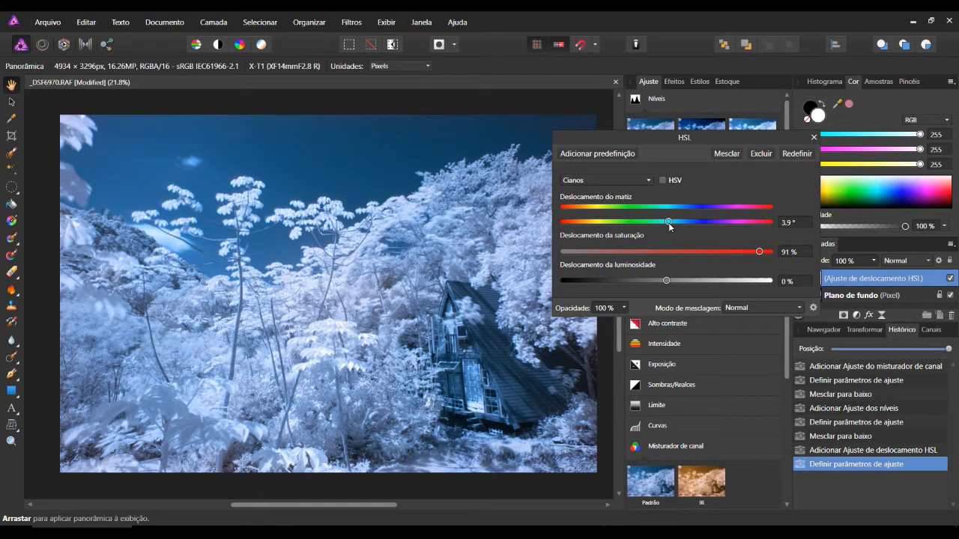
{"action": "left_click_drag", "start_coordinate": [670, 226], "coordinate": [669, 228]}
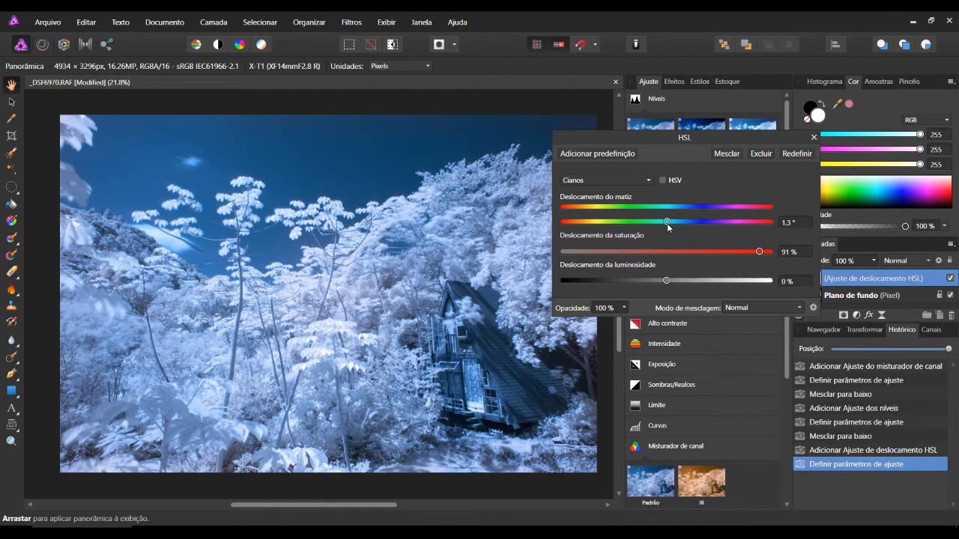